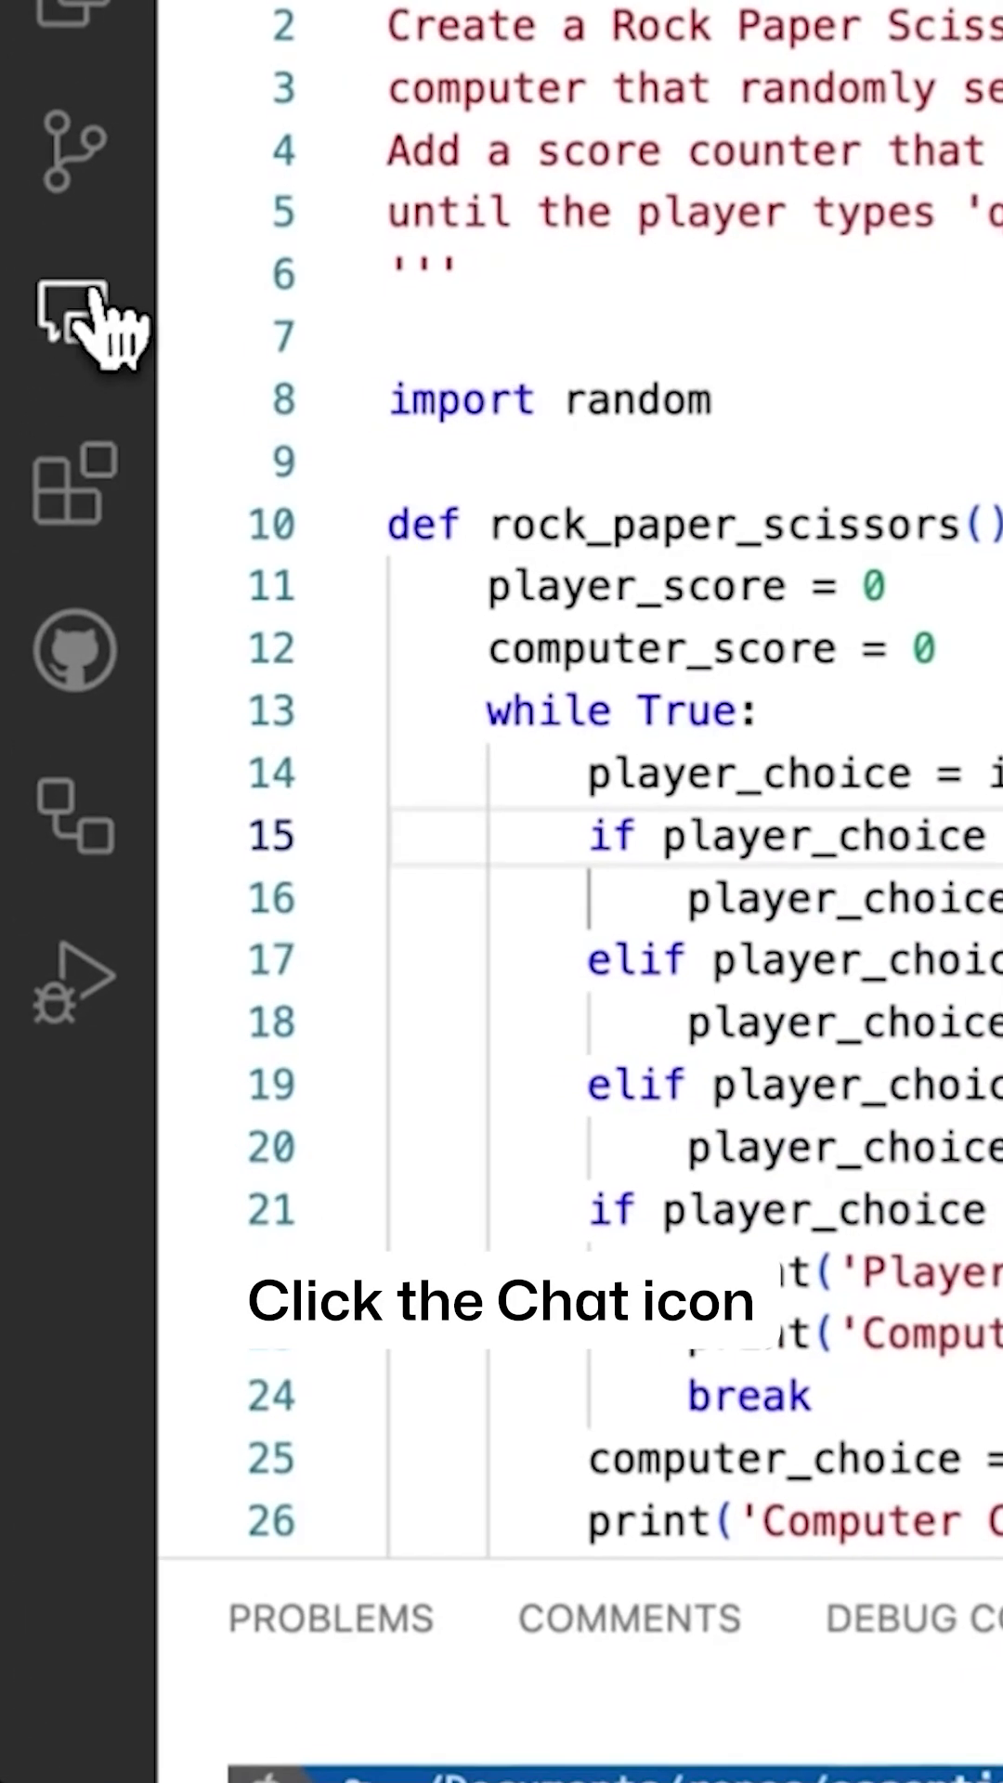
Send Copilot Chat the Tkinter GUI request using the Claude 3.5 Sonnet model.
{"action": "left_click", "coordinate": [41, 407]}
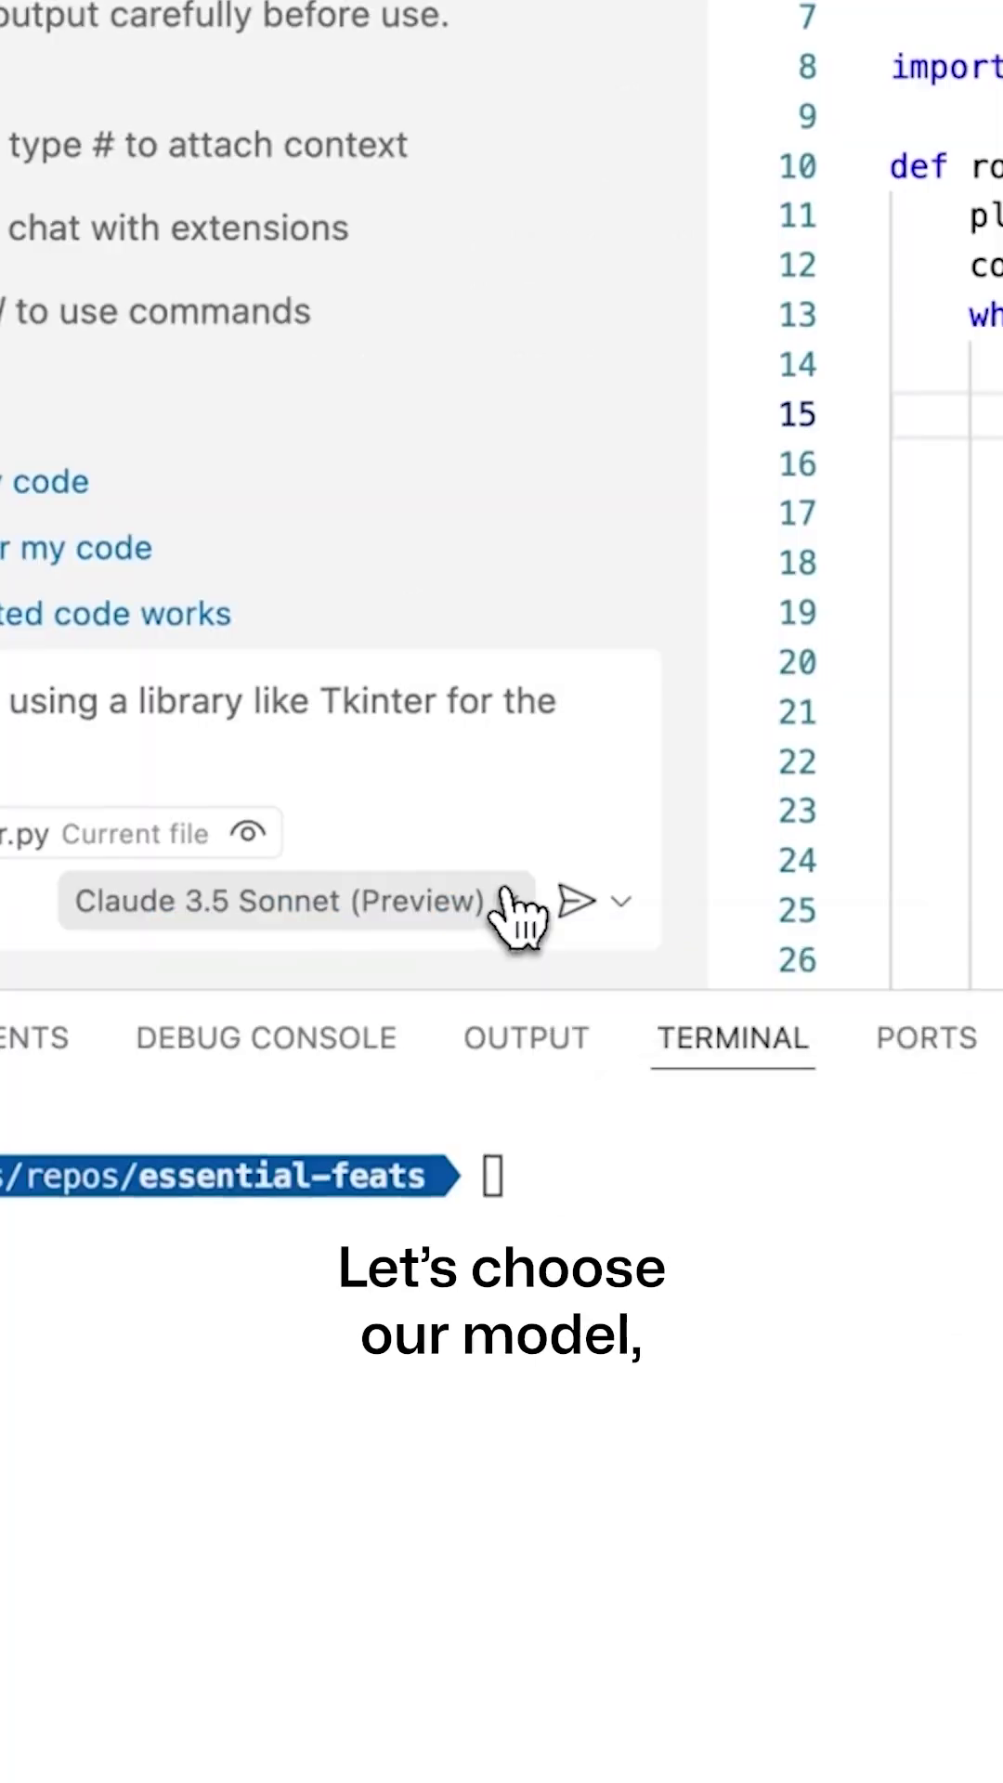
{"action": "left_click", "coordinate": [509, 901]}
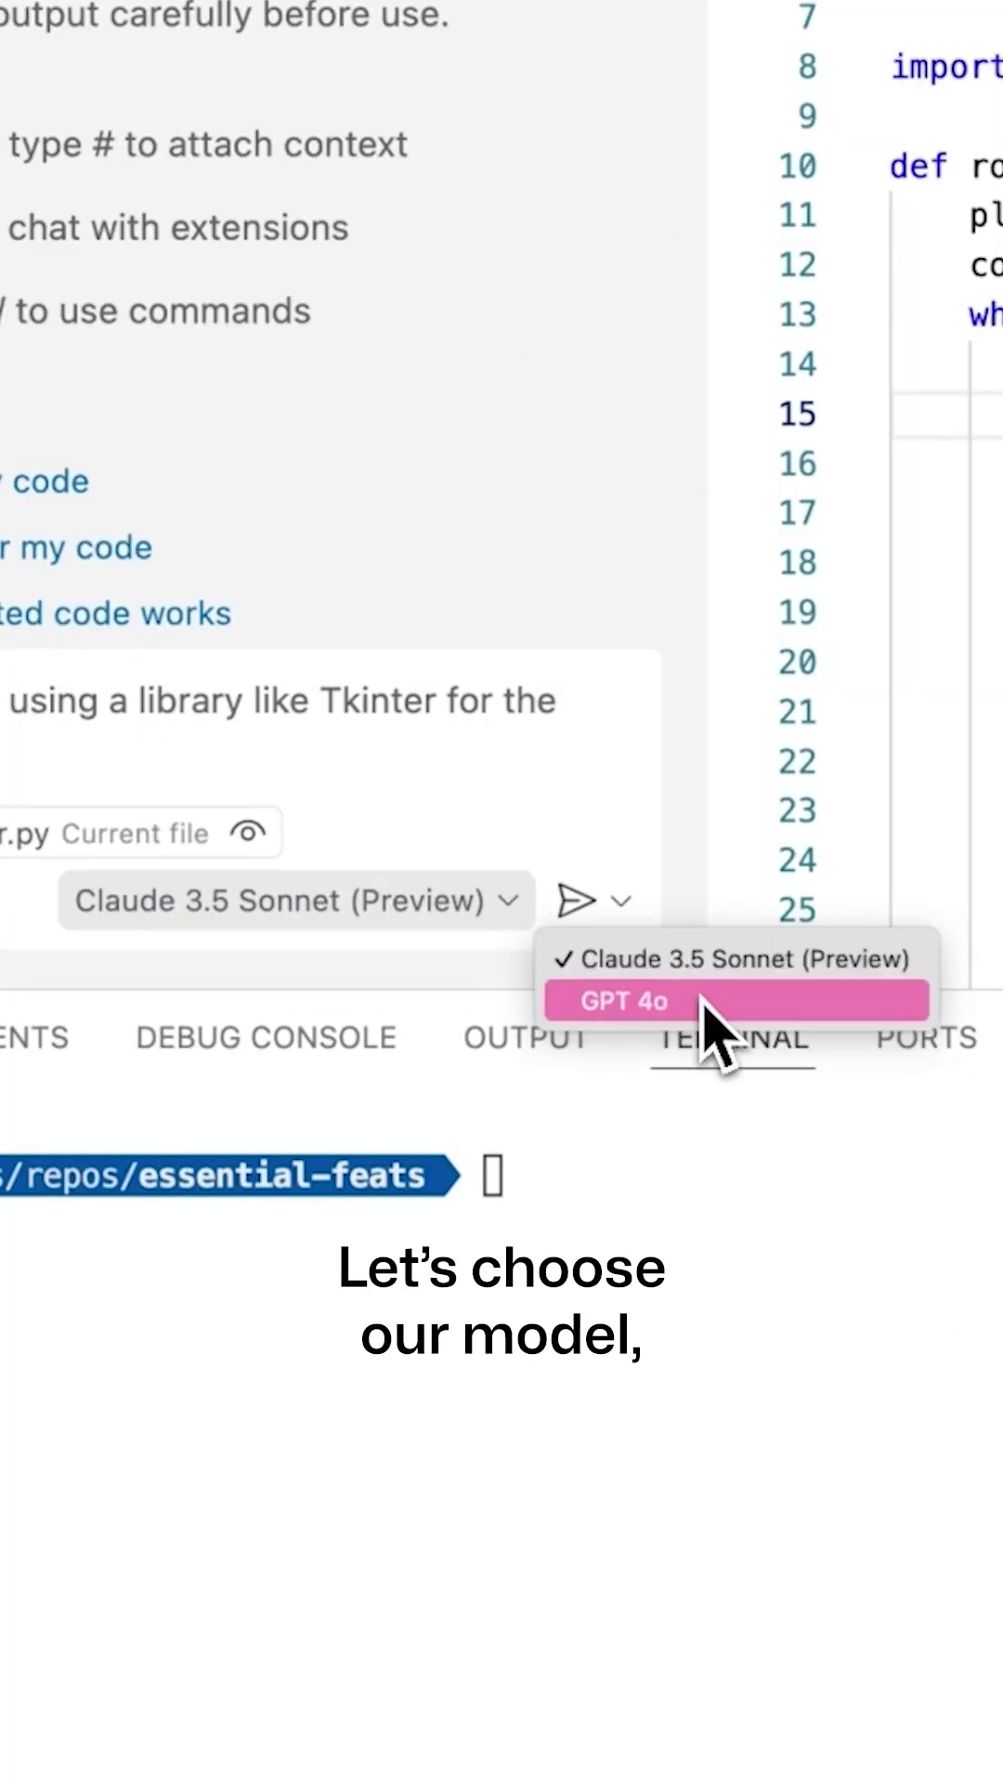
{"action": "left_click", "coordinate": [864, 957]}
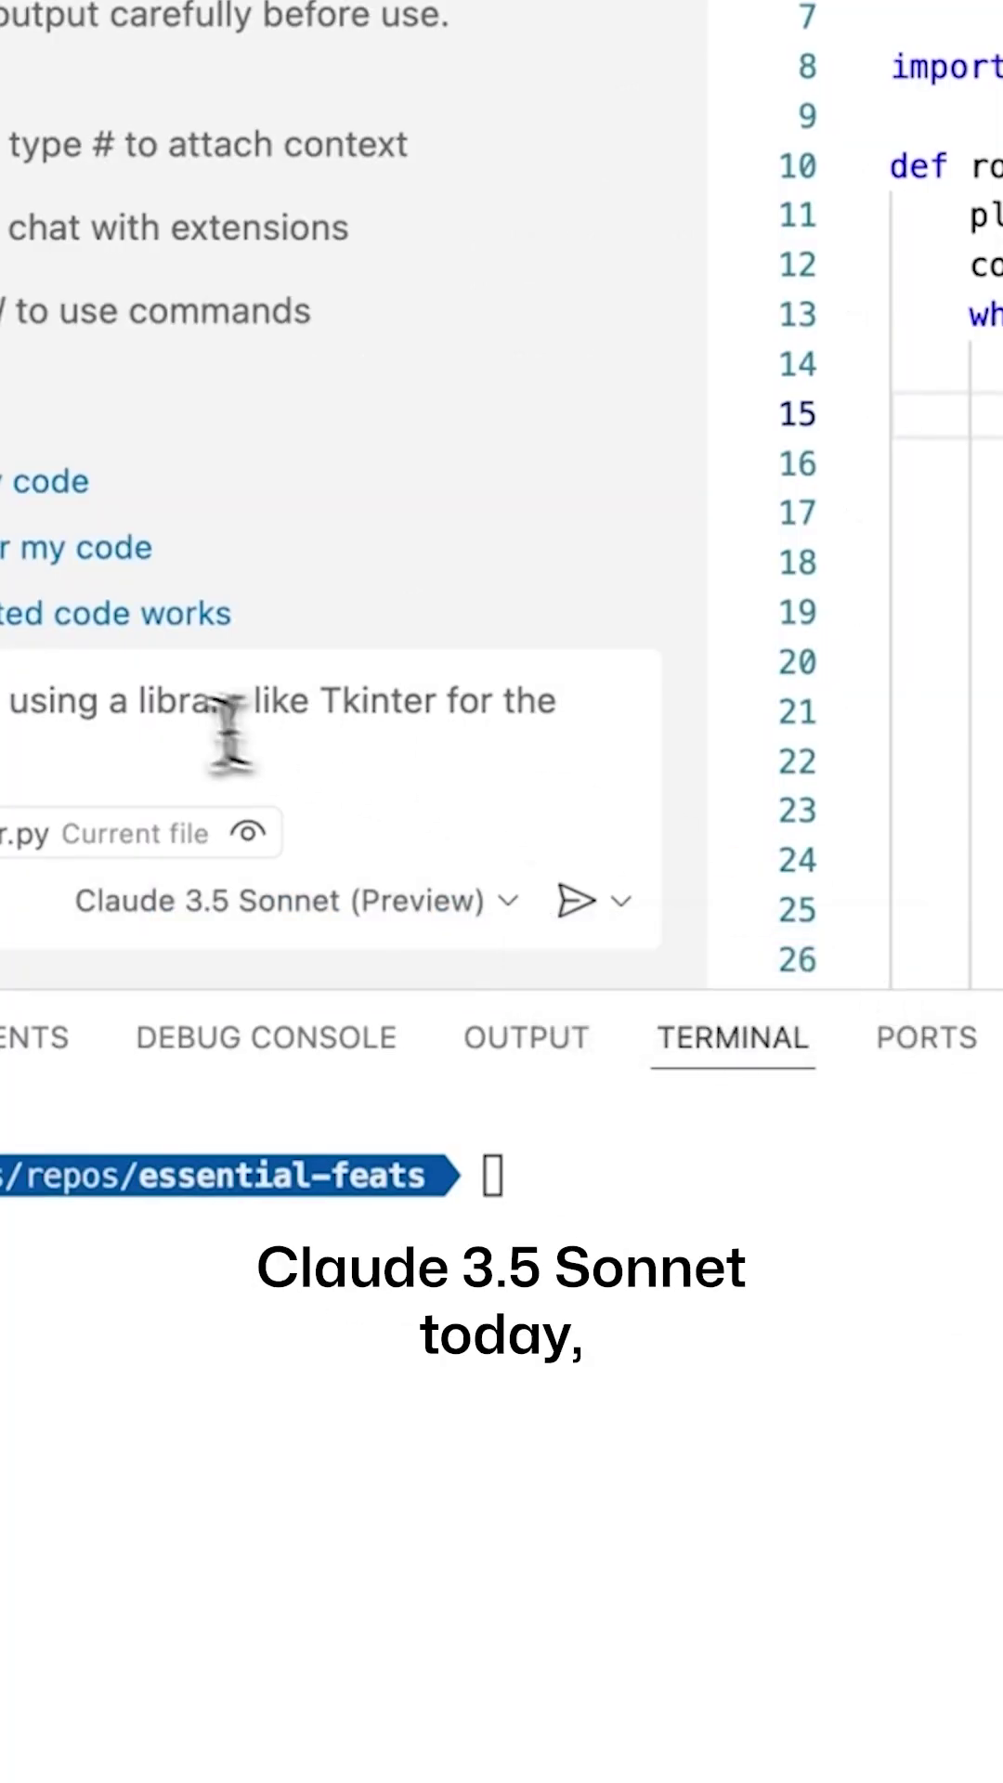
{"action": "left_click", "coordinate": [42, 738]}
{"action": "left_click", "coordinate": [621, 900]}
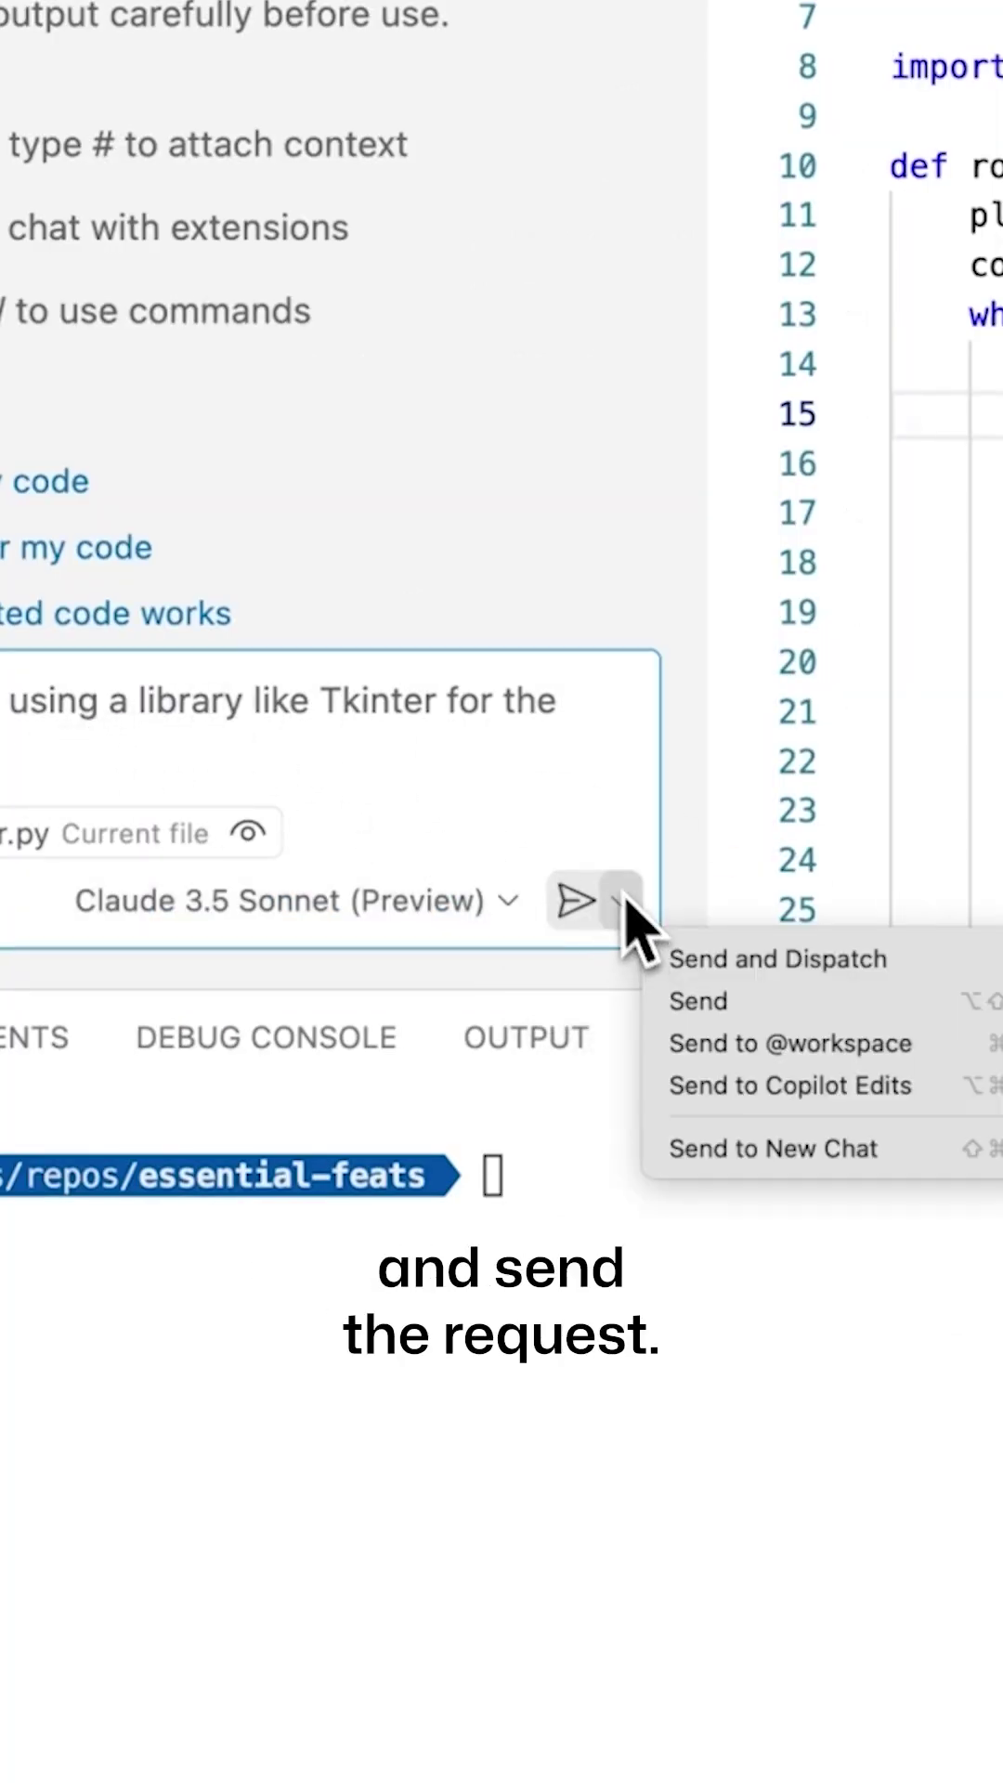
{"action": "left_click", "coordinate": [739, 1006]}
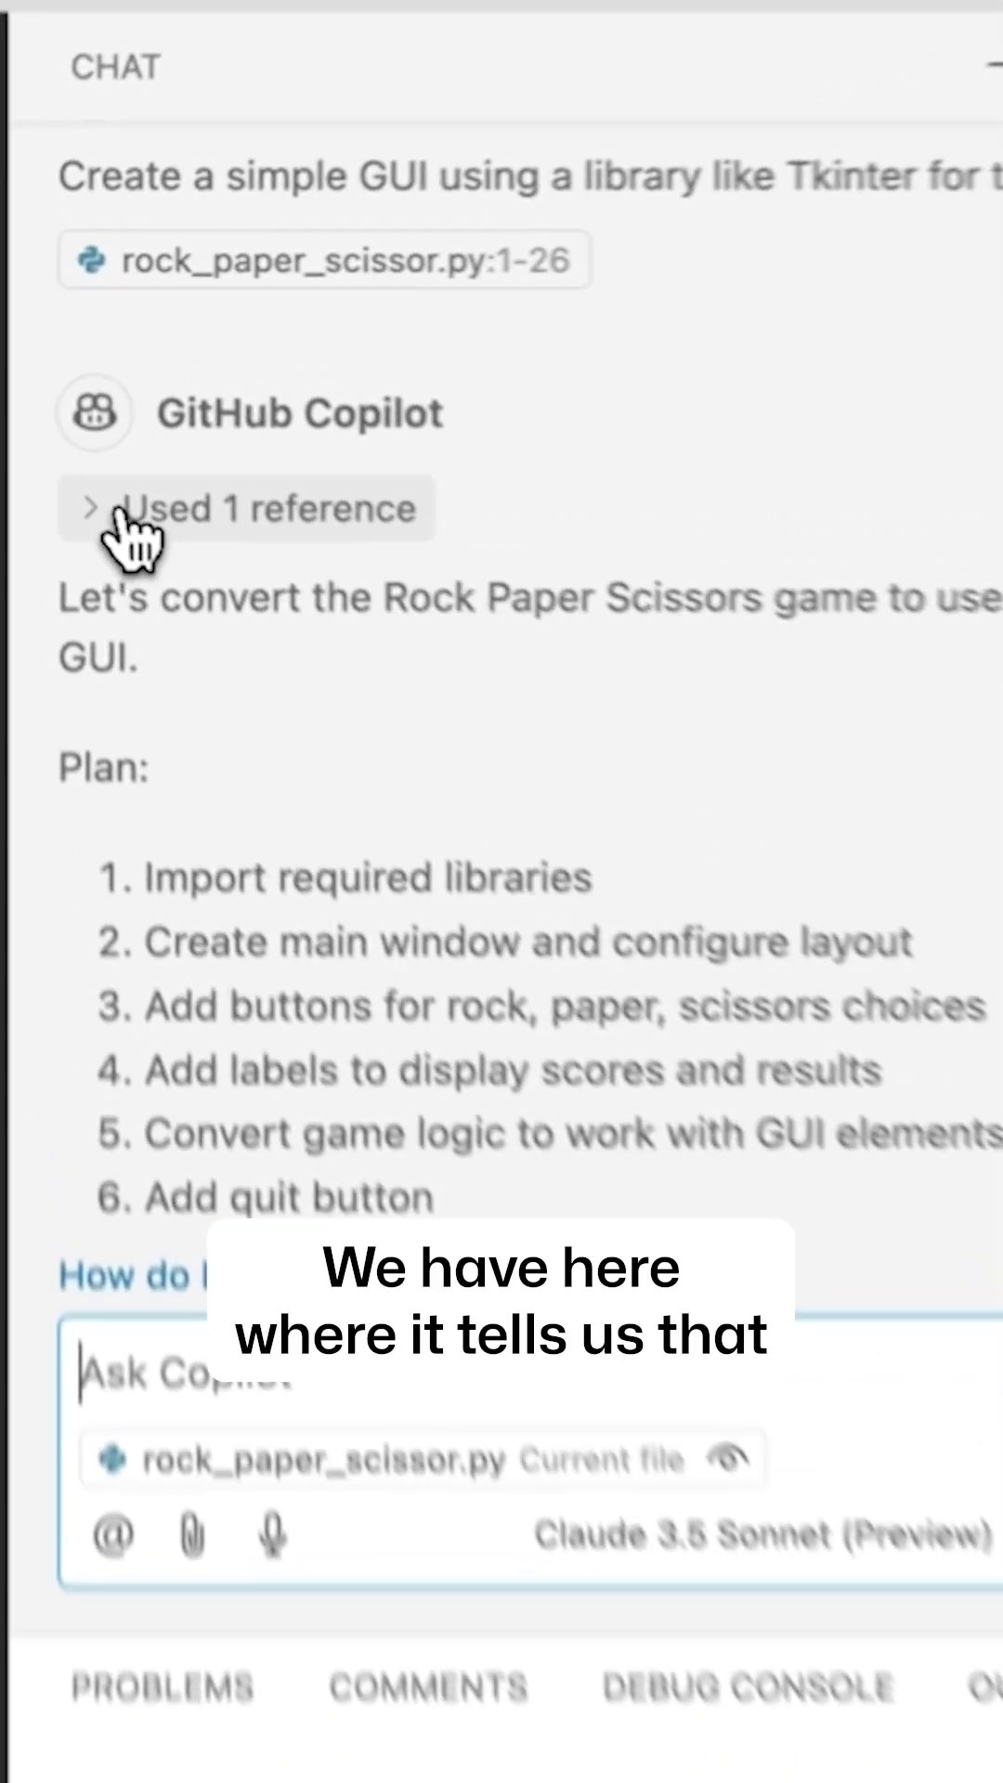
Expand 'Used 1 reference' to see which file Copilot based its answer on.
{"action": "left_click", "coordinate": [119, 475]}
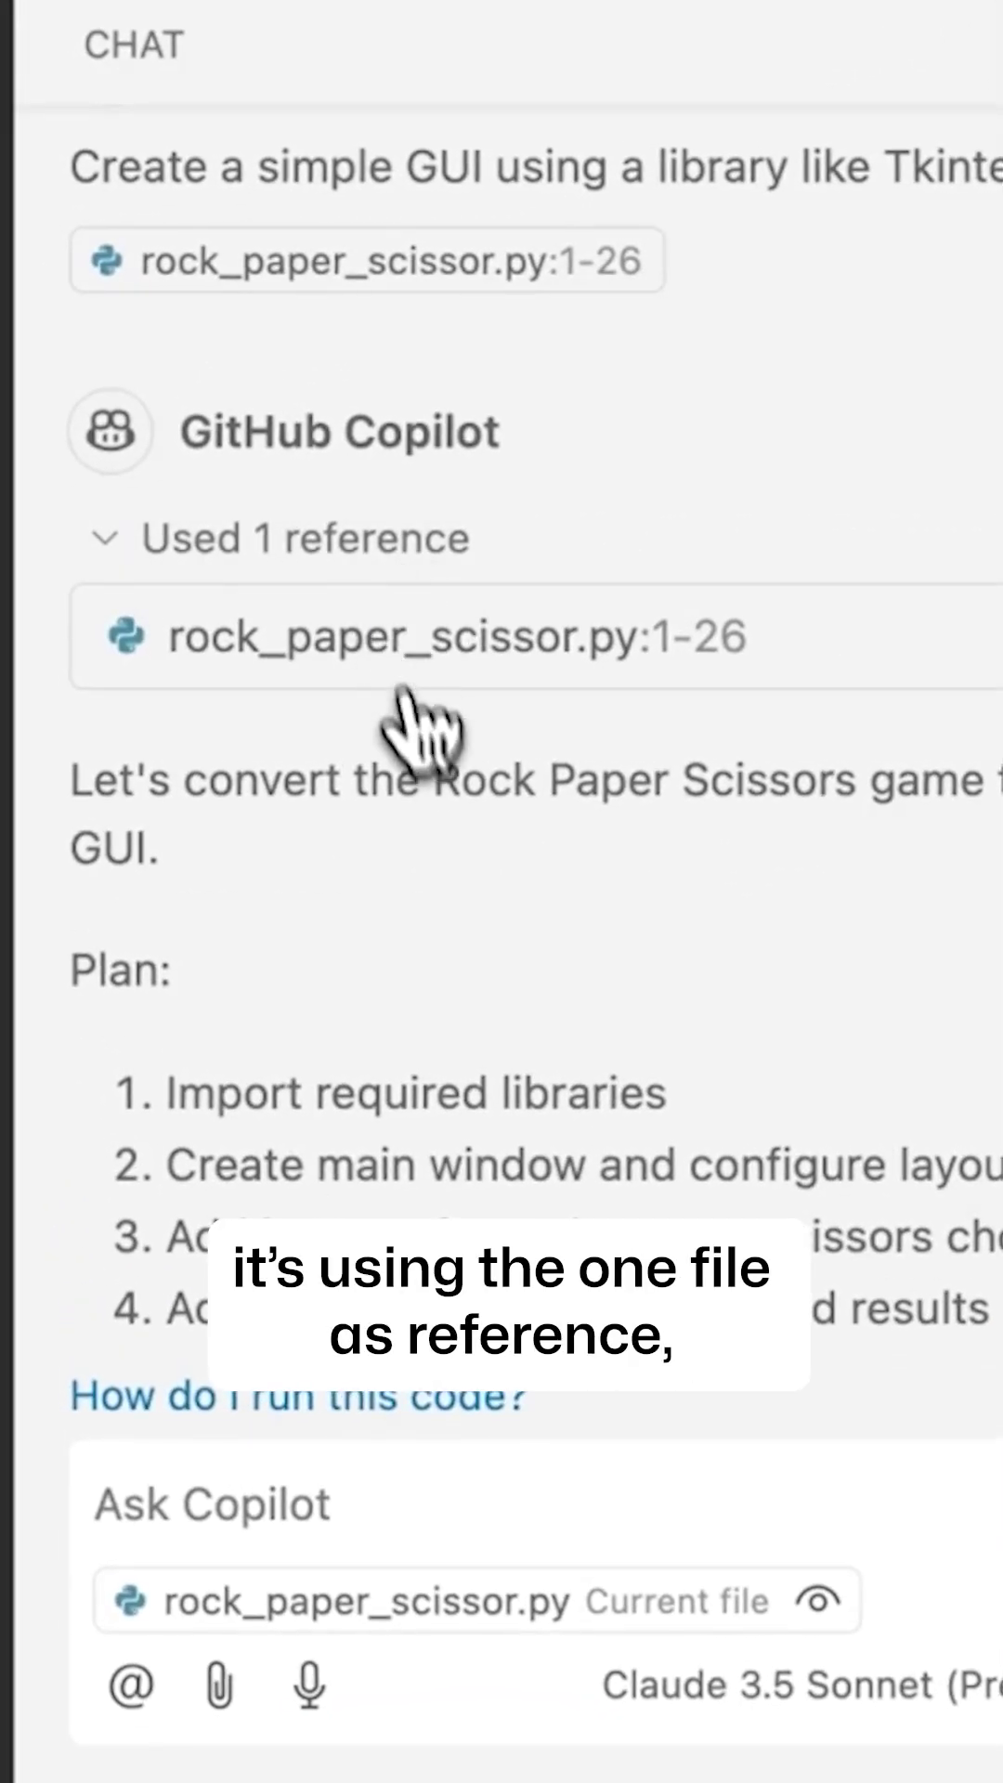
{"action": "scroll", "coordinate": [446, 920], "scroll_direction": "down", "scroll_amount": 3}
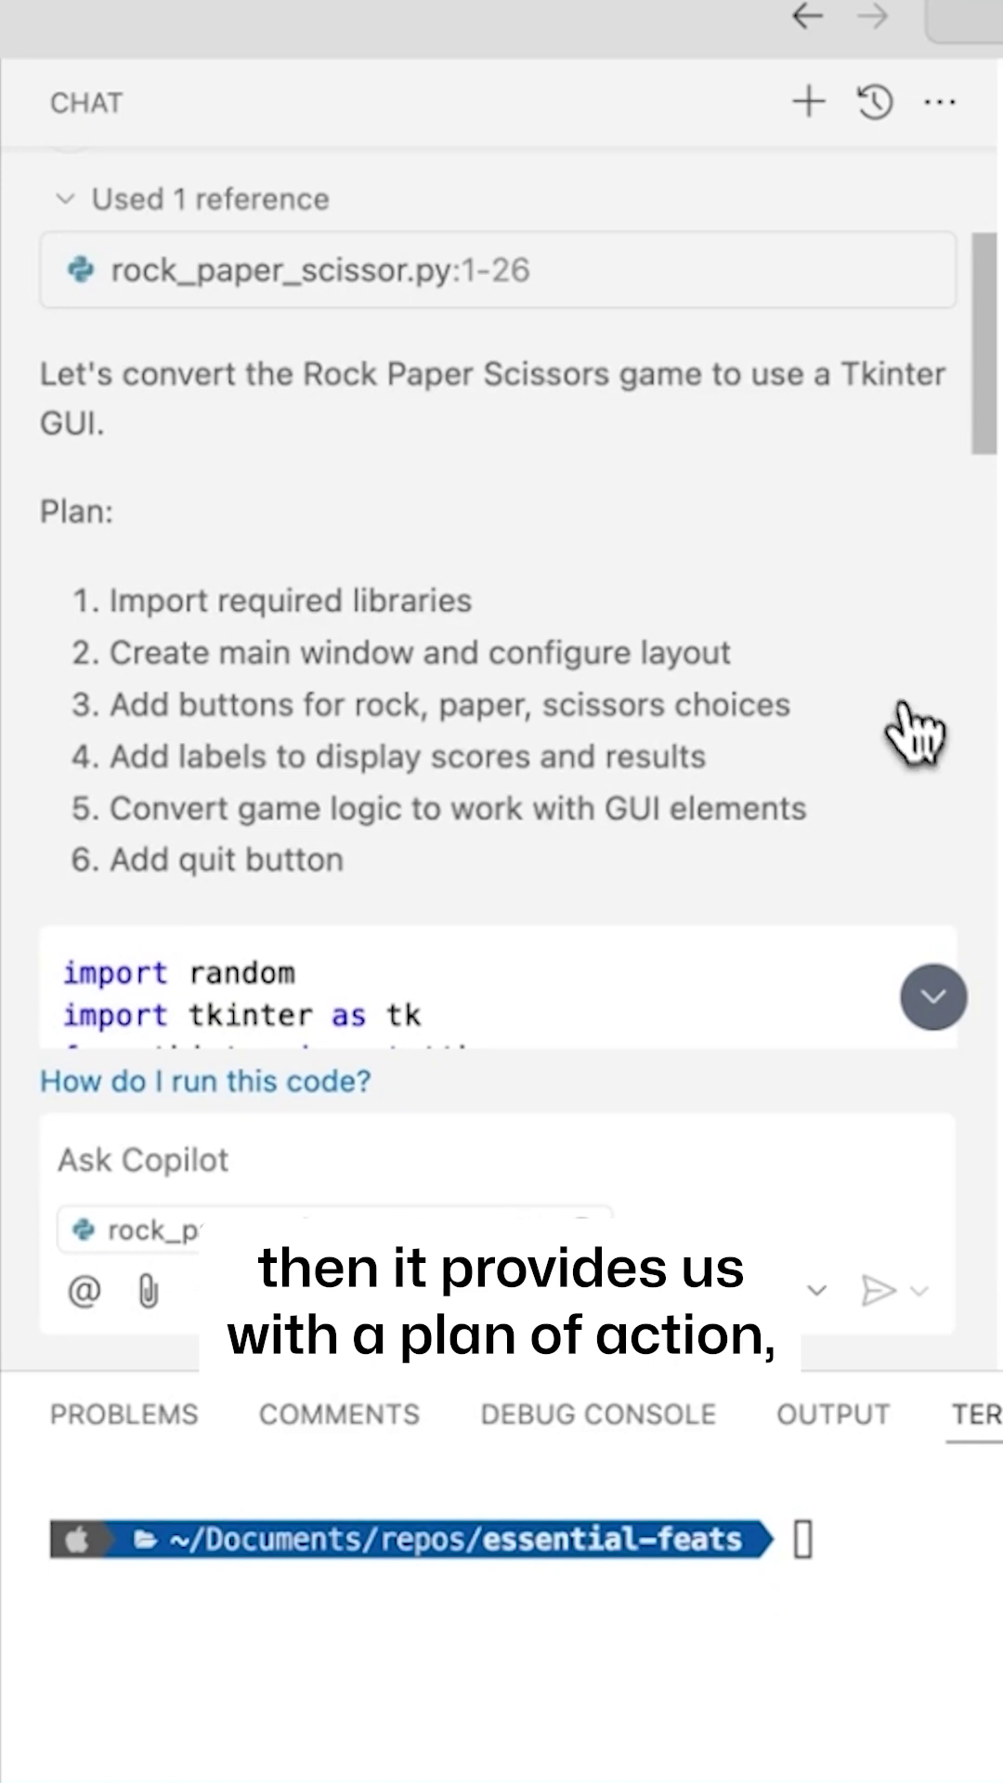
{"action": "scroll", "coordinate": [921, 744], "scroll_direction": "down", "scroll_amount": 2}
{"action": "scroll", "coordinate": [913, 703], "scroll_direction": "down", "scroll_amount": 2}
{"action": "scroll", "coordinate": [905, 697], "scroll_direction": "down", "scroll_amount": 1}
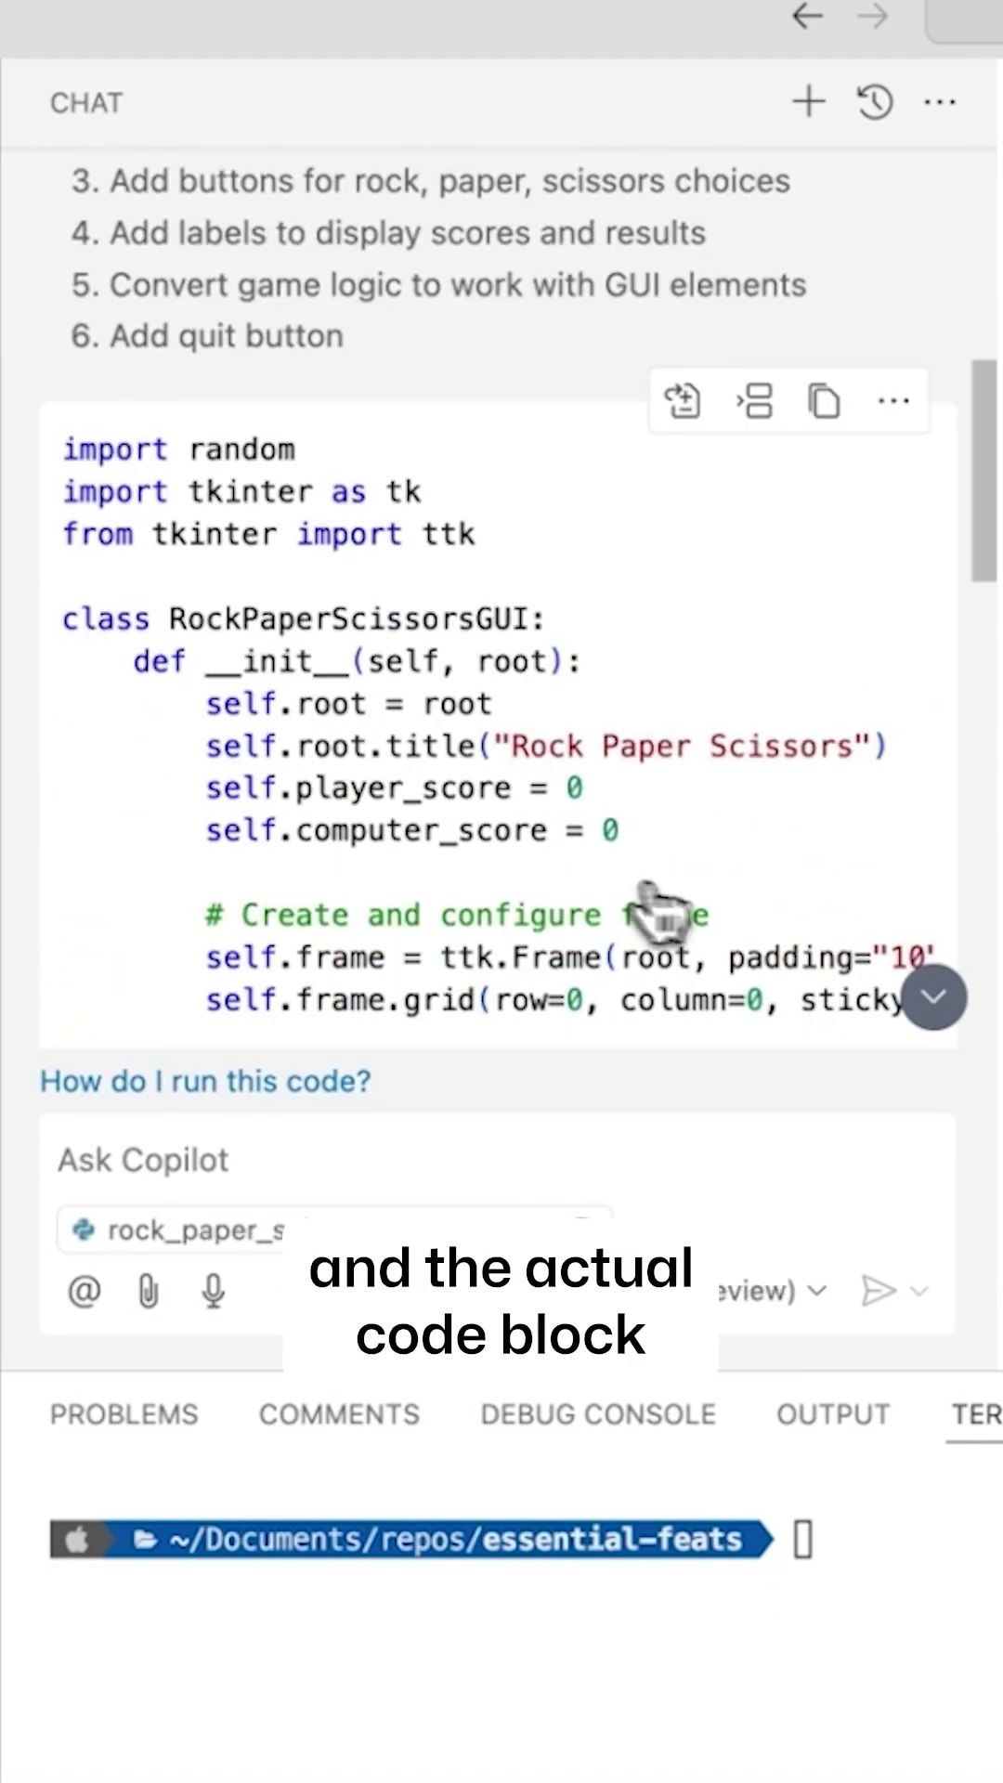
{"action": "scroll", "coordinate": [913, 788], "scroll_direction": "down", "scroll_amount": 3}
{"action": "scroll", "coordinate": [921, 774], "scroll_direction": "down", "scroll_amount": 3}
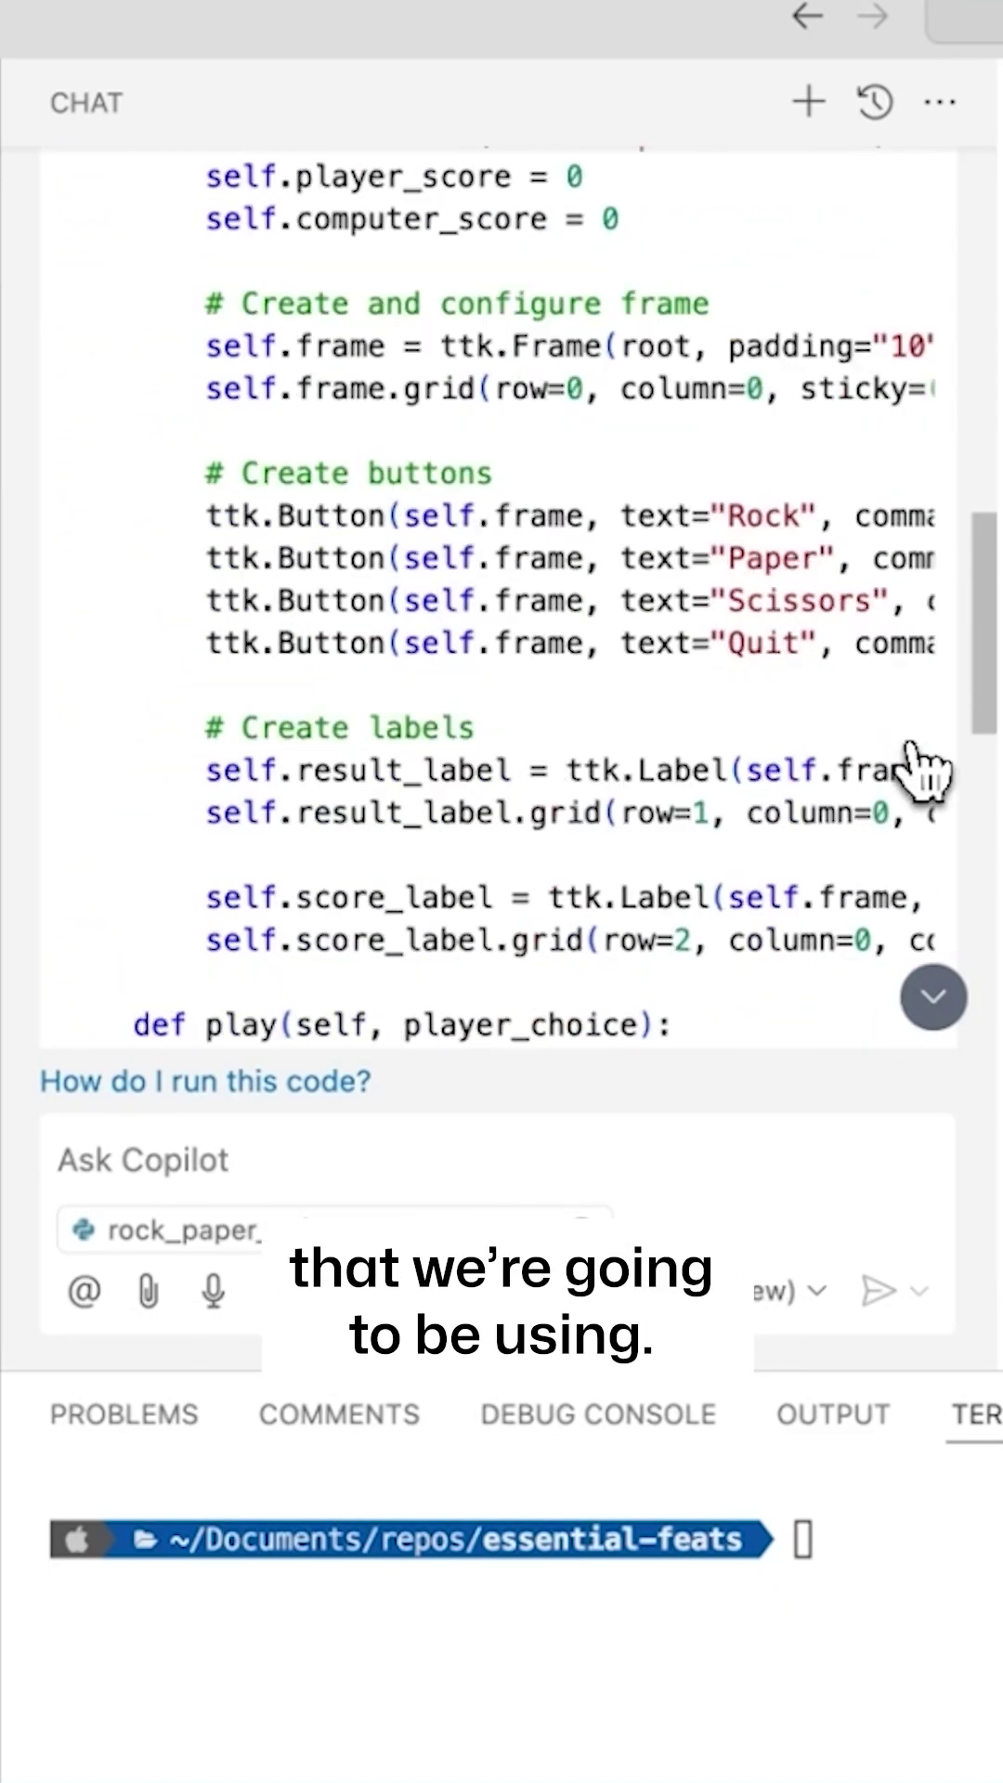
{"action": "scroll", "coordinate": [919, 769], "scroll_direction": "down", "scroll_amount": 3}
{"action": "scroll", "coordinate": [919, 770], "scroll_direction": "down", "scroll_amount": 3}
{"action": "scroll", "coordinate": [920, 769], "scroll_direction": "down", "scroll_amount": 3}
{"action": "scroll", "coordinate": [920, 770], "scroll_direction": "down", "scroll_amount": 2}
{"action": "scroll", "coordinate": [920, 770], "scroll_direction": "down", "scroll_amount": 3}
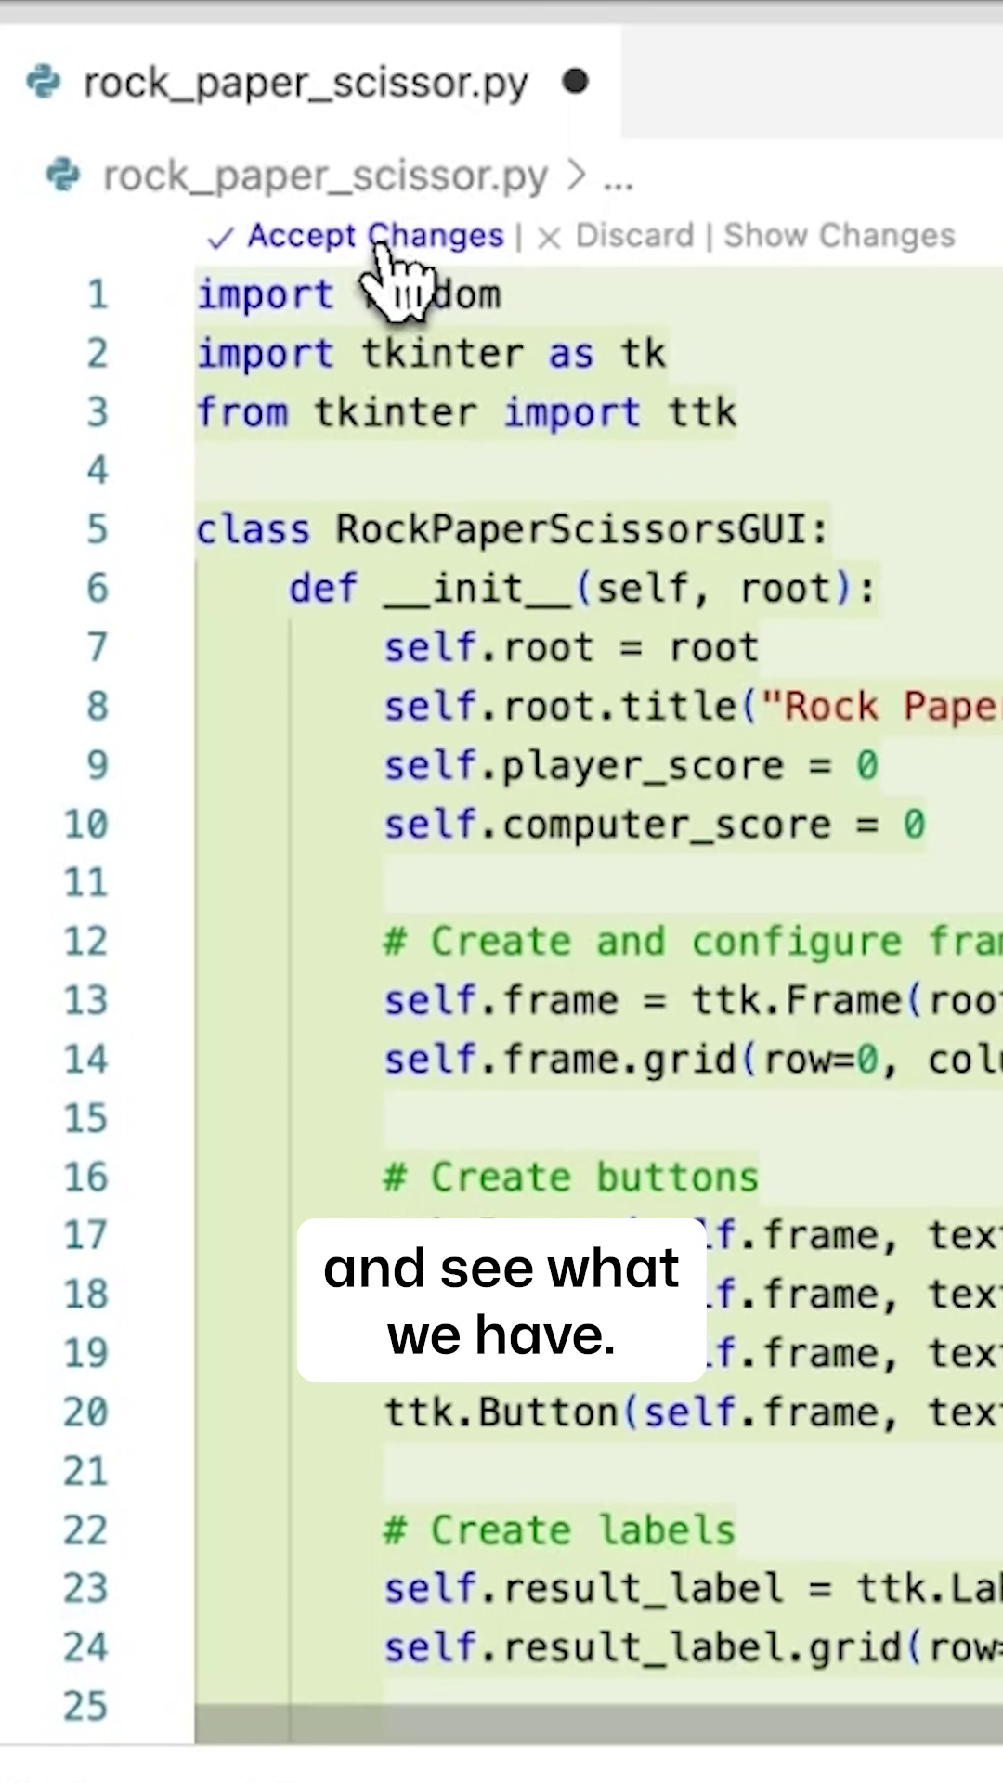
Accept Copilot's Tkinter rewrite of rock_paper_scissor.py.
{"action": "left_click", "coordinate": [377, 237]}
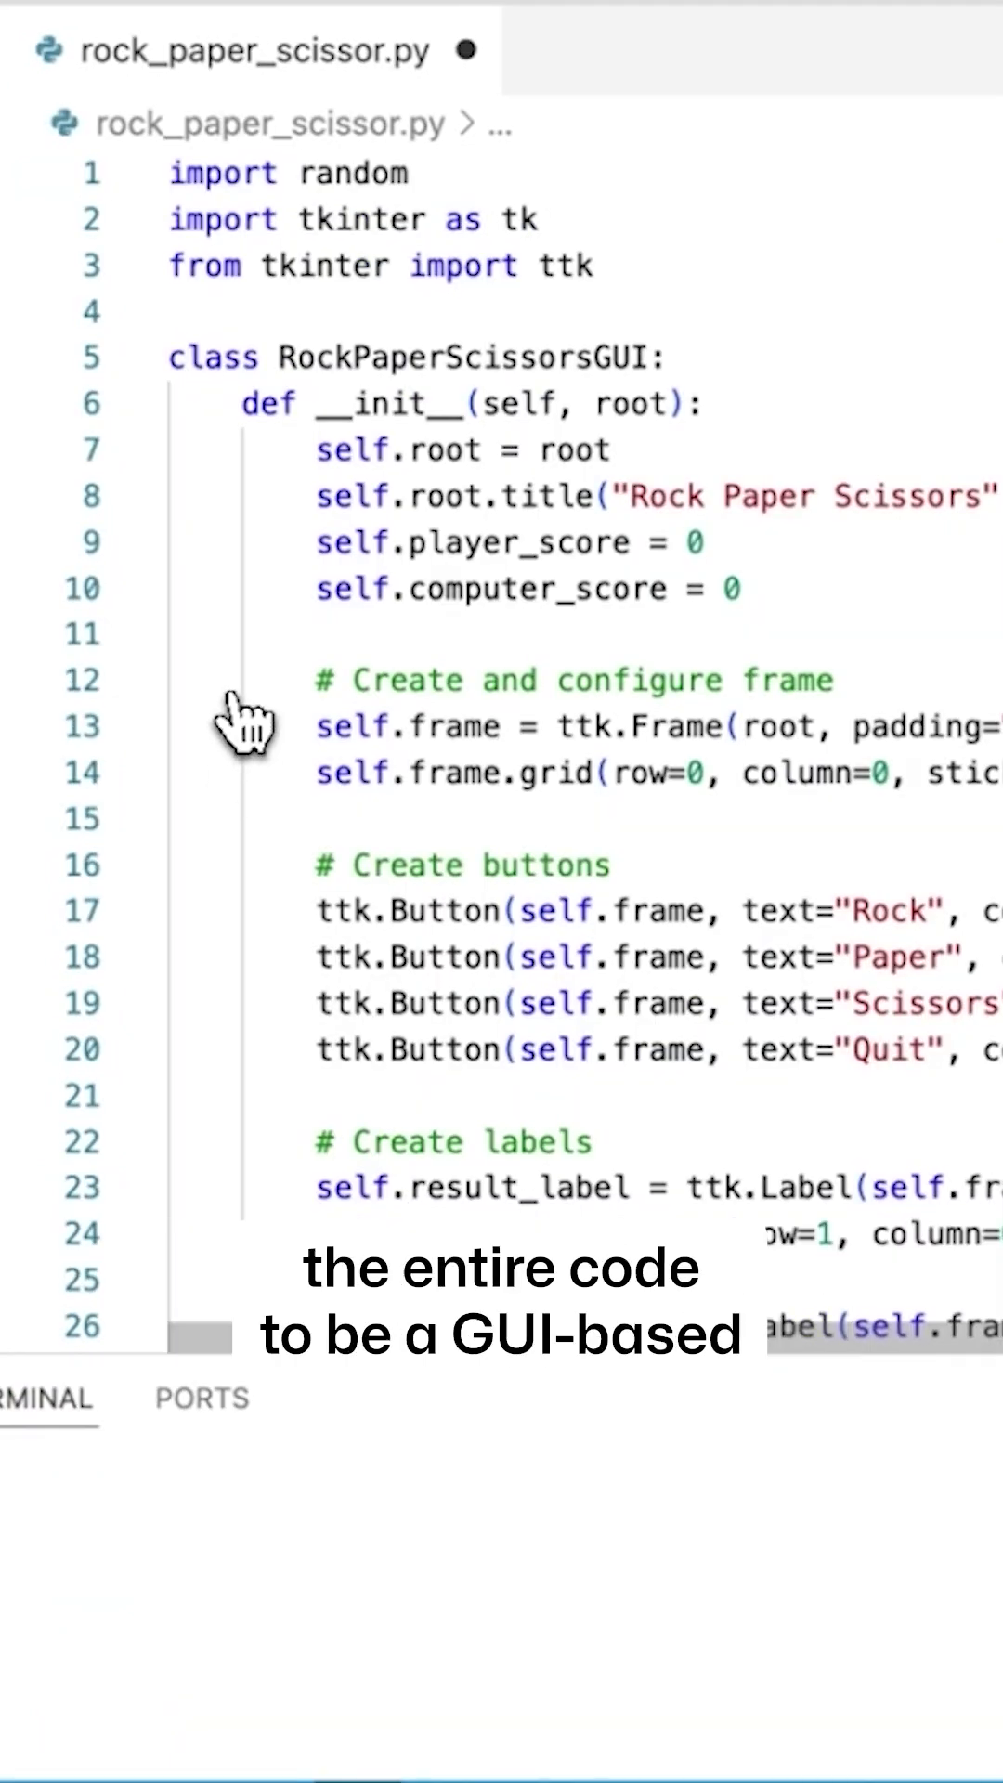
{"action": "scroll", "coordinate": [254, 724], "scroll_direction": "down", "scroll_amount": 4}
{"action": "scroll", "coordinate": [255, 725], "scroll_direction": "down", "scroll_amount": 4}
{"action": "scroll", "coordinate": [253, 724], "scroll_direction": "down", "scroll_amount": 2}
{"action": "scroll", "coordinate": [502, 725], "scroll_direction": "down", "scroll_amount": 3}
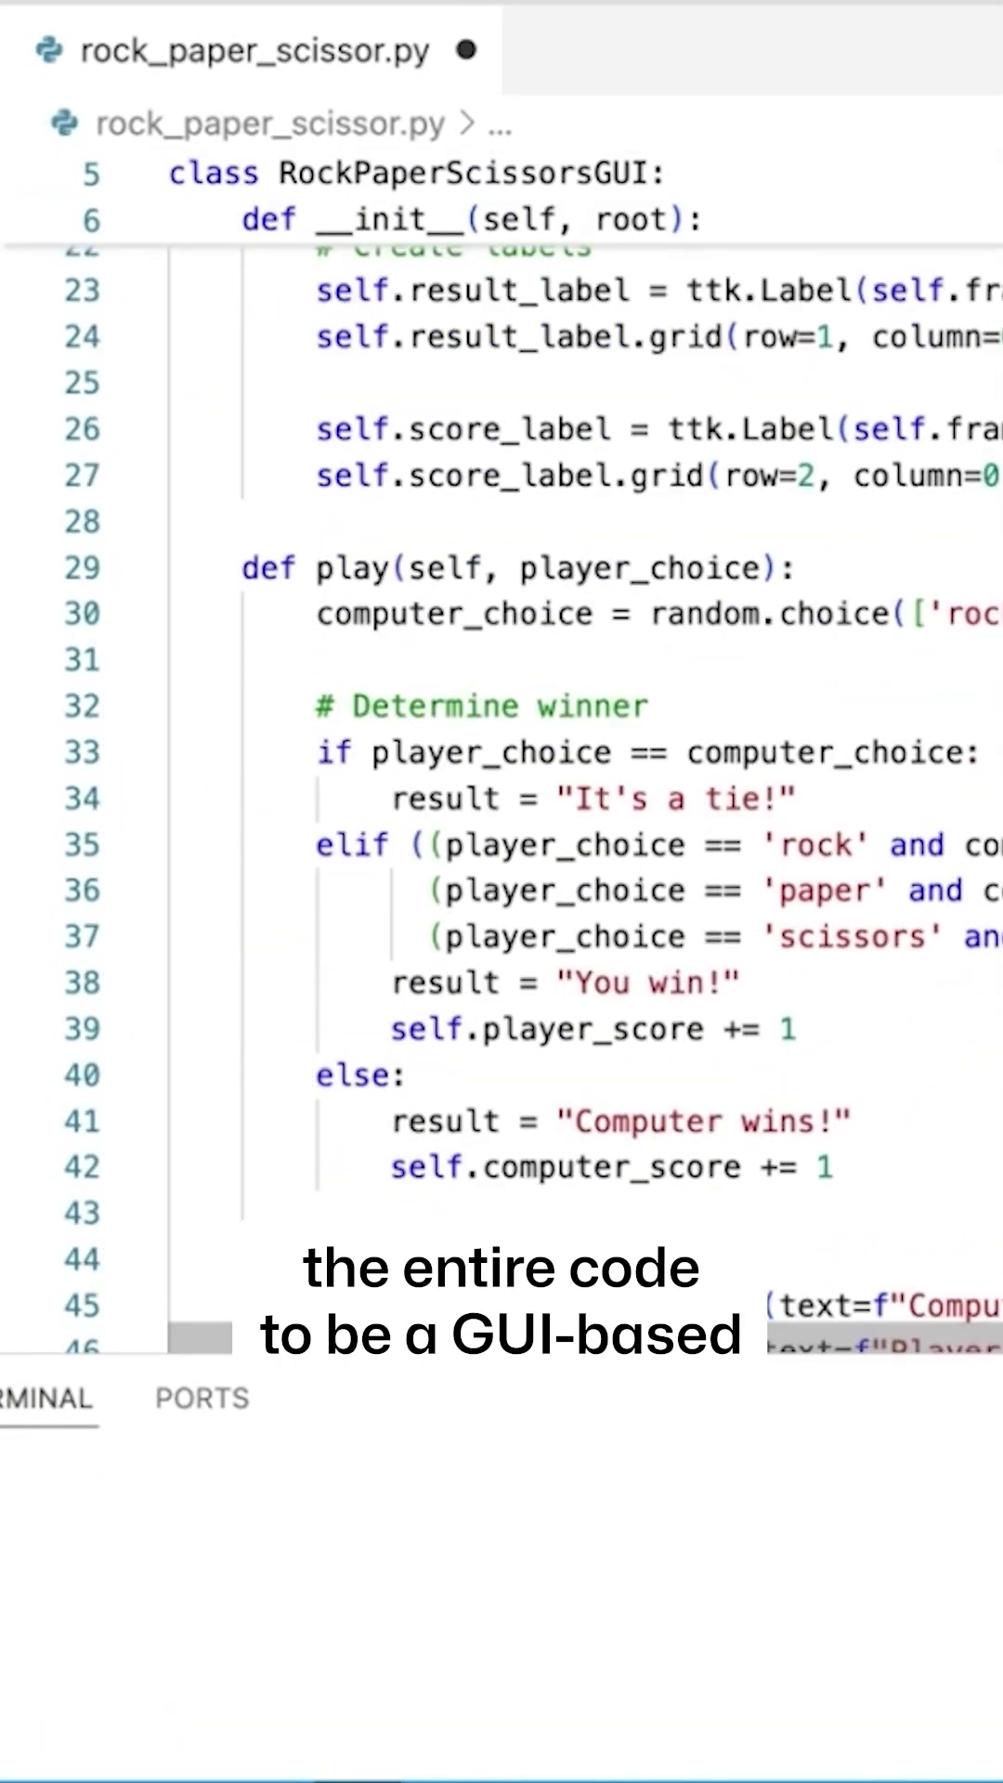
{"action": "scroll", "coordinate": [501, 725], "scroll_direction": "down", "scroll_amount": 1}
{"action": "scroll", "coordinate": [502, 724], "scroll_direction": "down", "scroll_amount": 3}
{"action": "scroll", "coordinate": [502, 725], "scroll_direction": "up", "scroll_amount": 10}
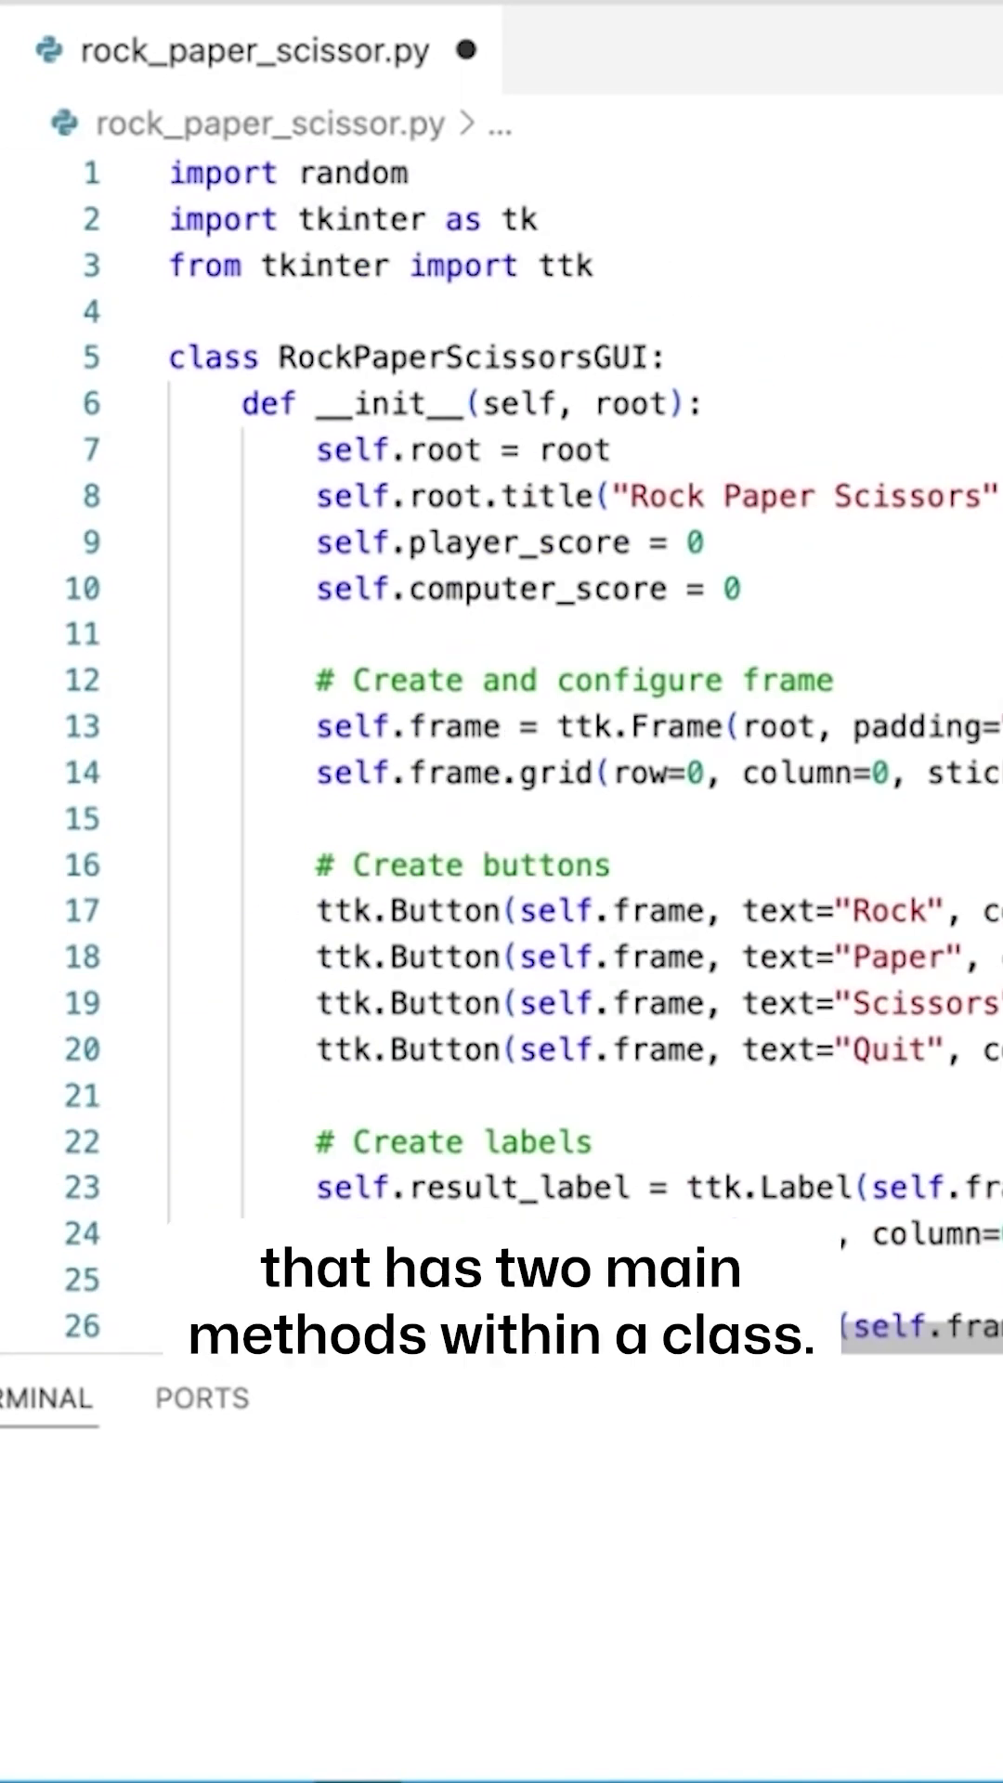
{"action": "scroll", "coordinate": [243, 721], "scroll_direction": "down", "scroll_amount": 2}
{"action": "scroll", "coordinate": [243, 721], "scroll_direction": "down", "scroll_amount": 4}
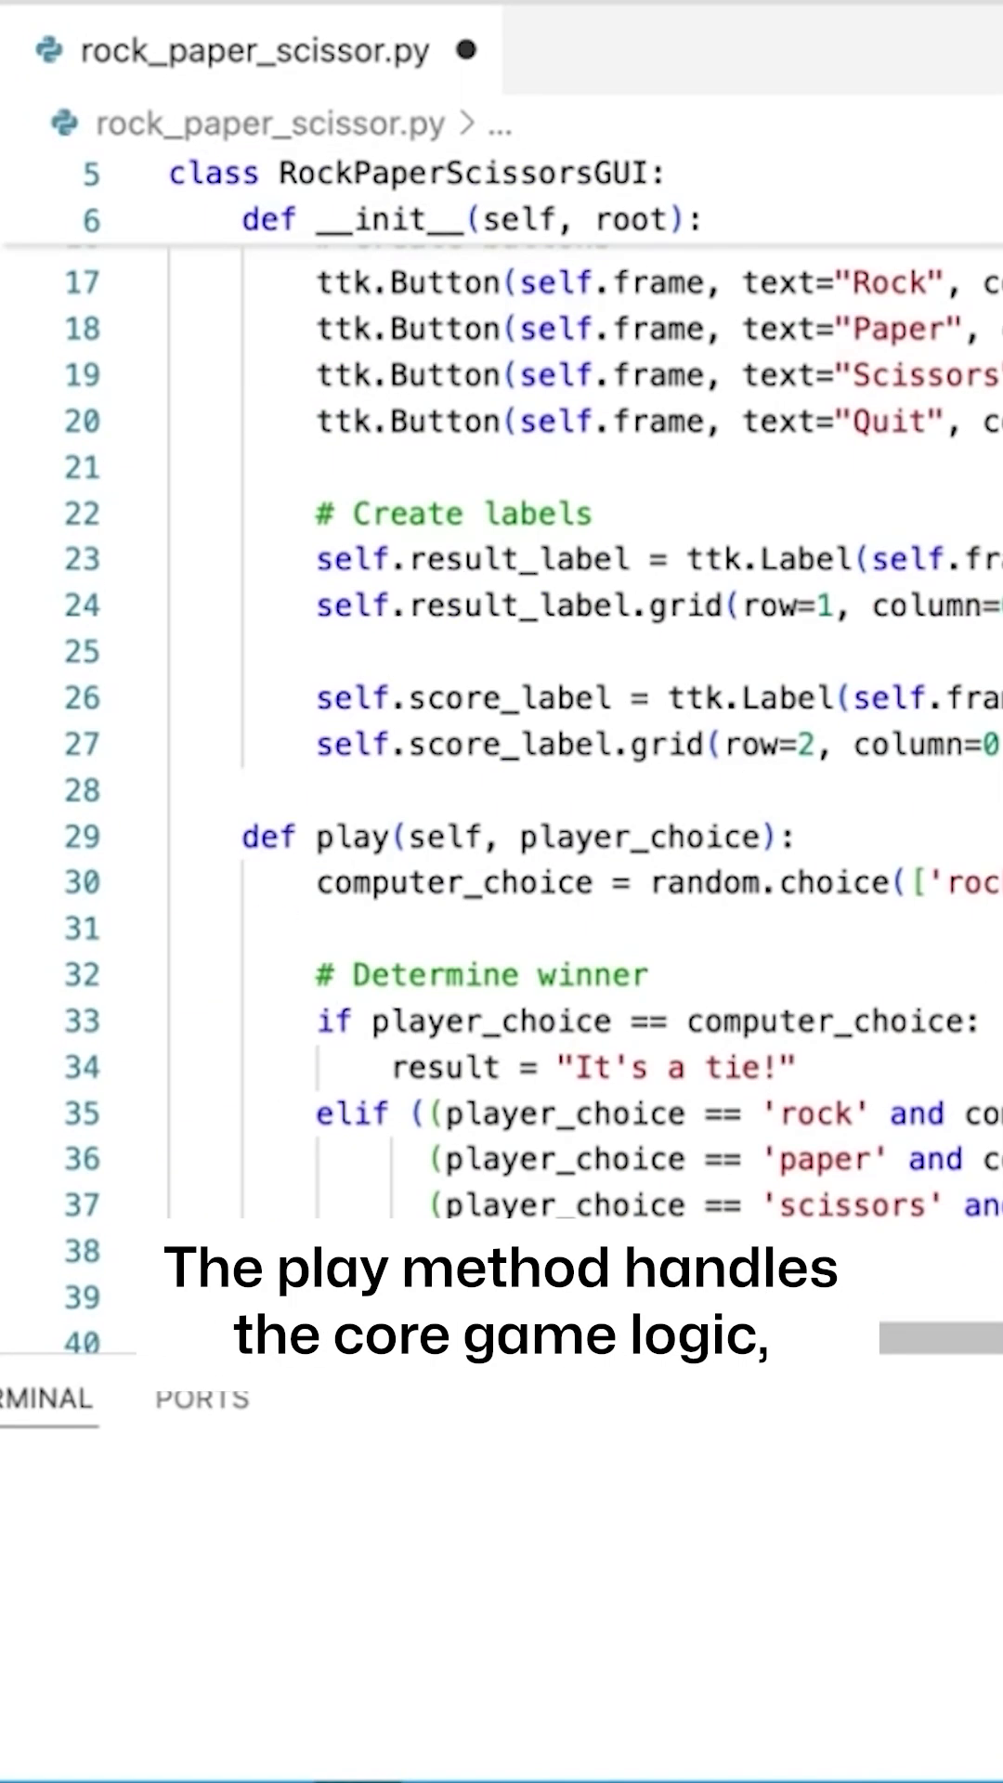
{"action": "scroll", "coordinate": [244, 721], "scroll_direction": "down", "scroll_amount": 2}
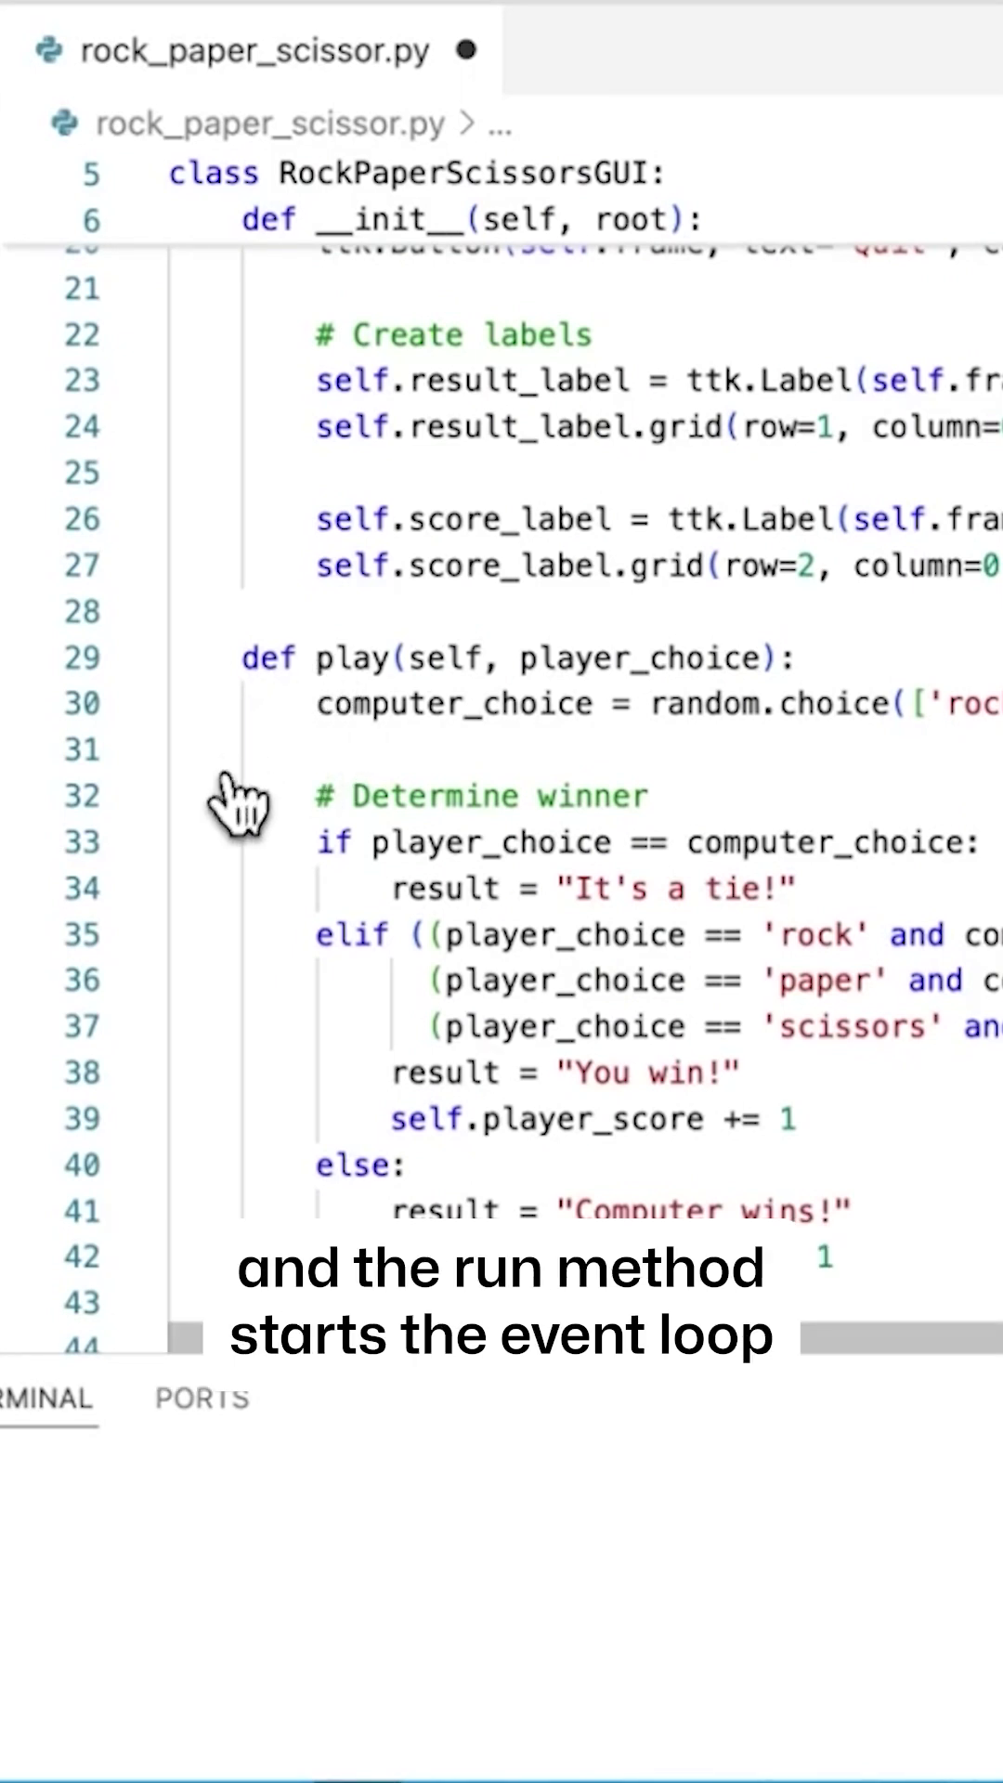
{"action": "scroll", "coordinate": [243, 809], "scroll_direction": "down", "scroll_amount": 3}
{"action": "scroll", "coordinate": [244, 808], "scroll_direction": "down", "scroll_amount": 3}
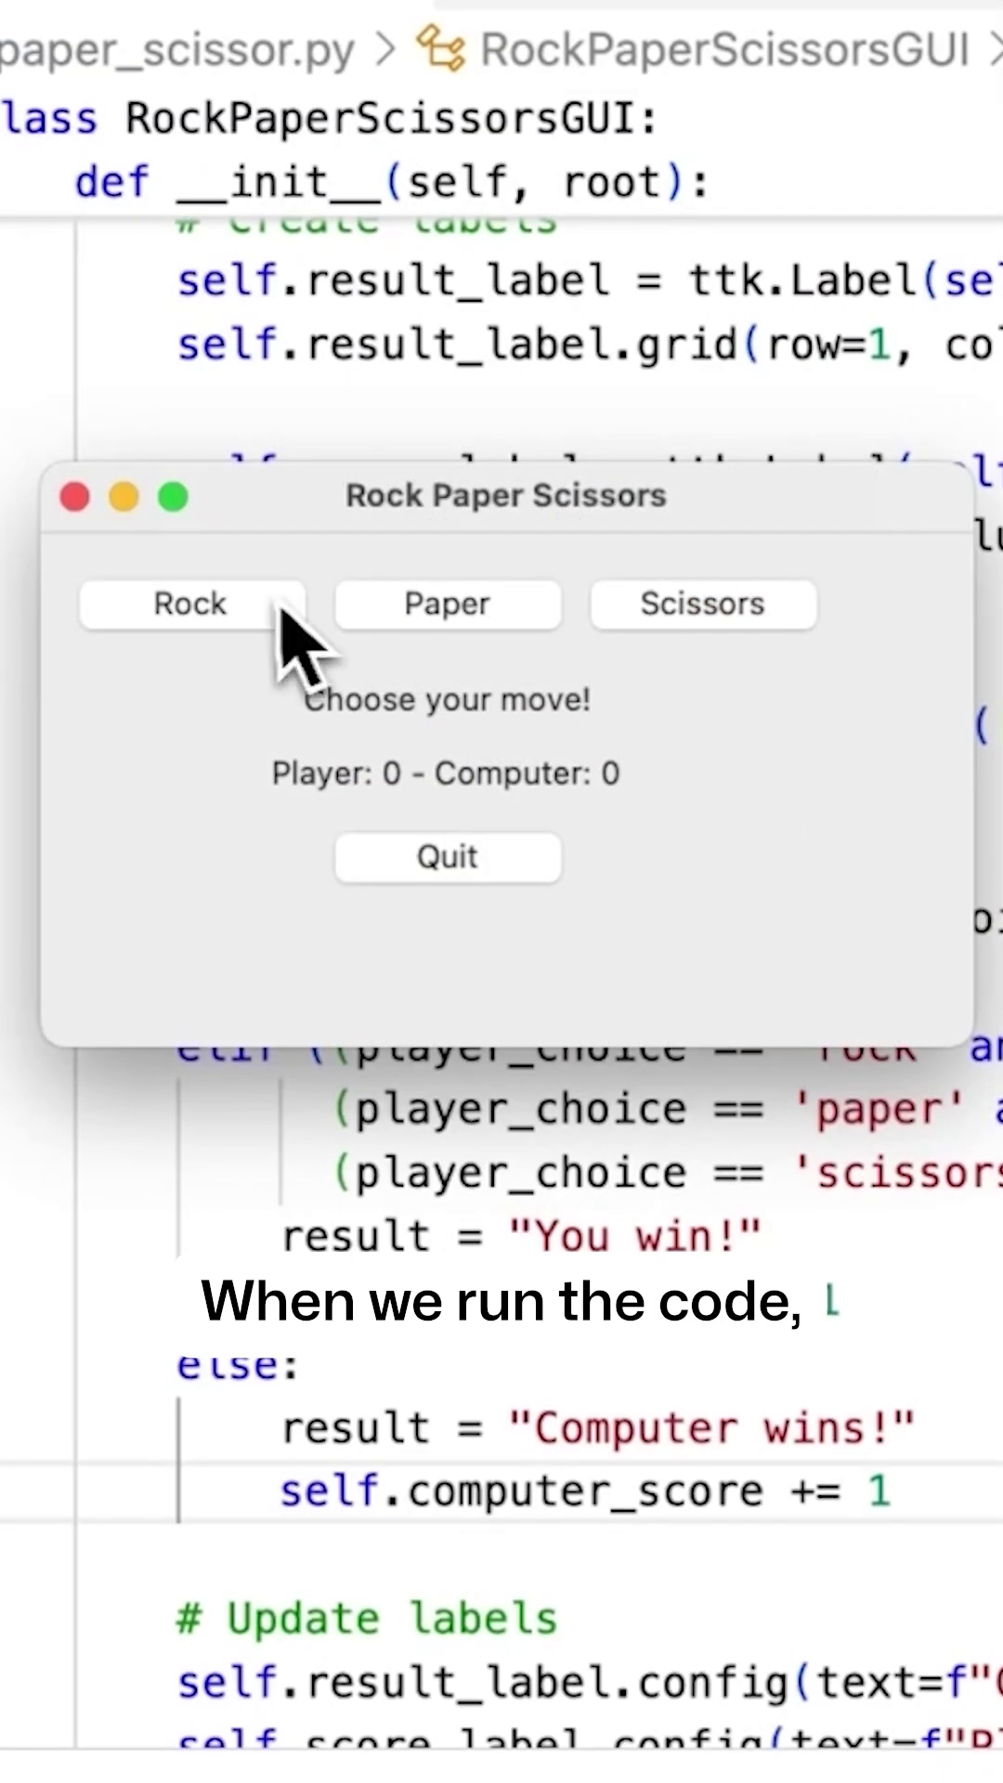
Play Rock, Scissors, Paper, then Rock, bringing the score to Player 1 – Computer 1.
{"action": "left_click", "coordinate": [192, 604]}
{"action": "left_click", "coordinate": [701, 603]}
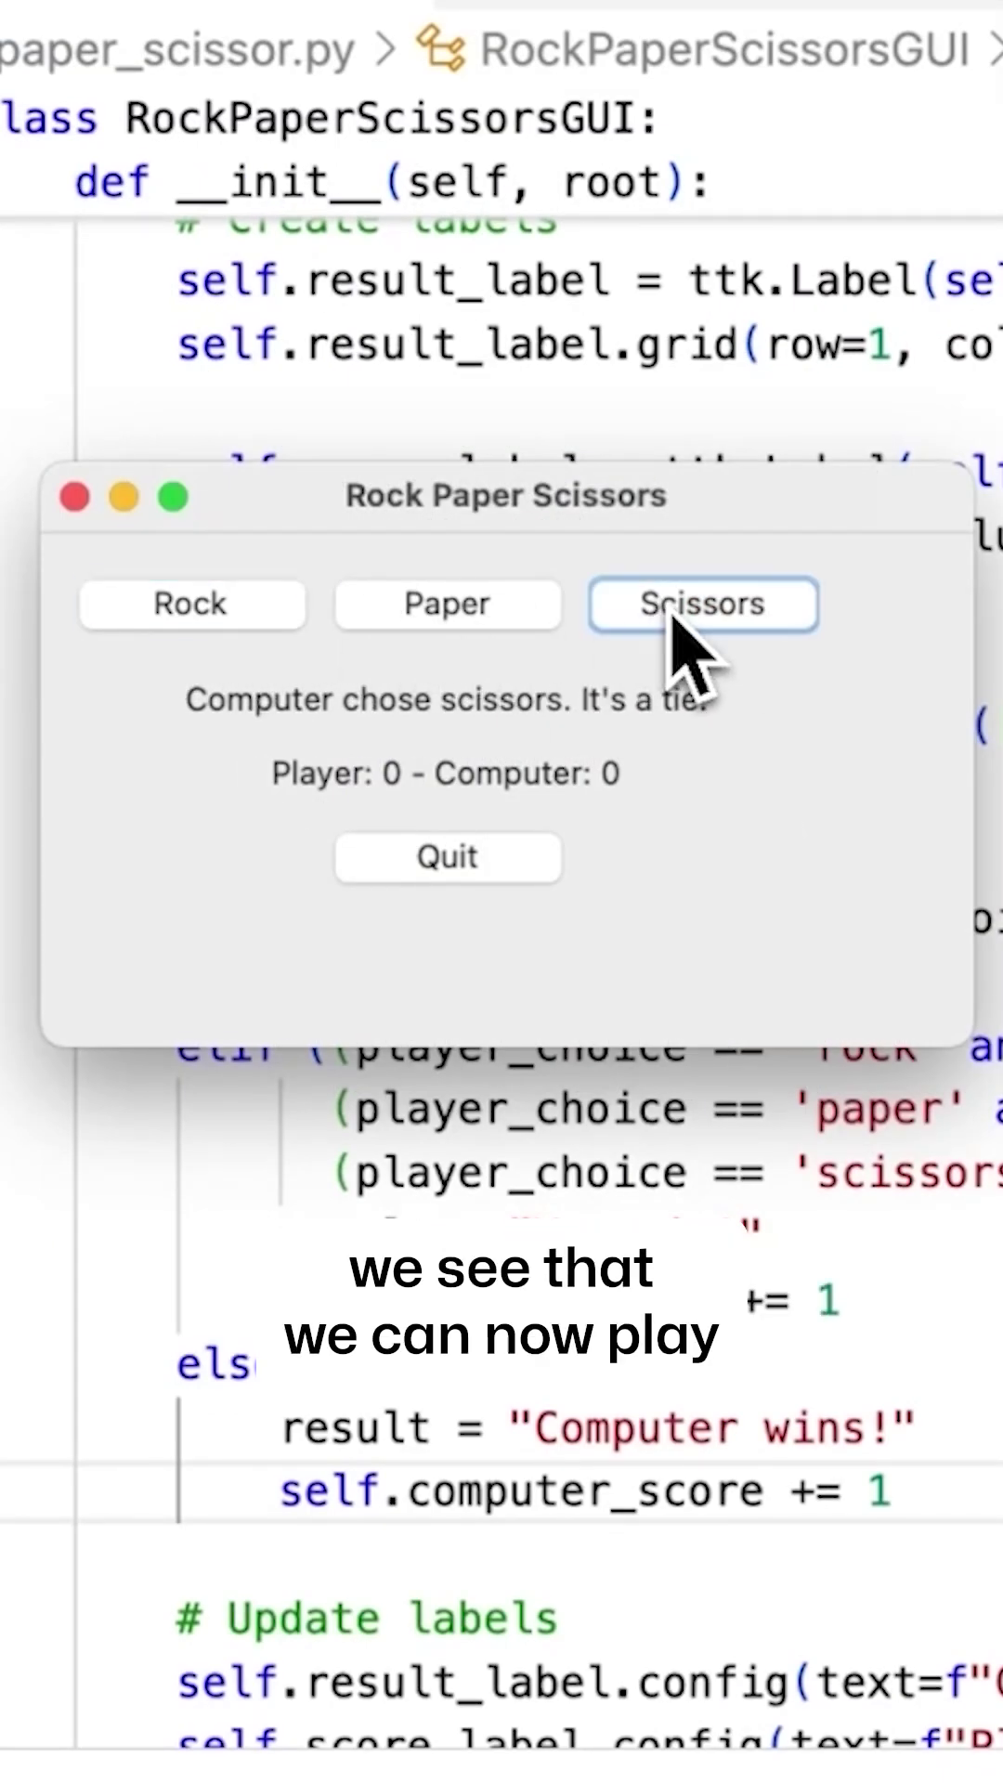
{"action": "left_click", "coordinate": [448, 602]}
{"action": "left_click", "coordinate": [265, 613]}
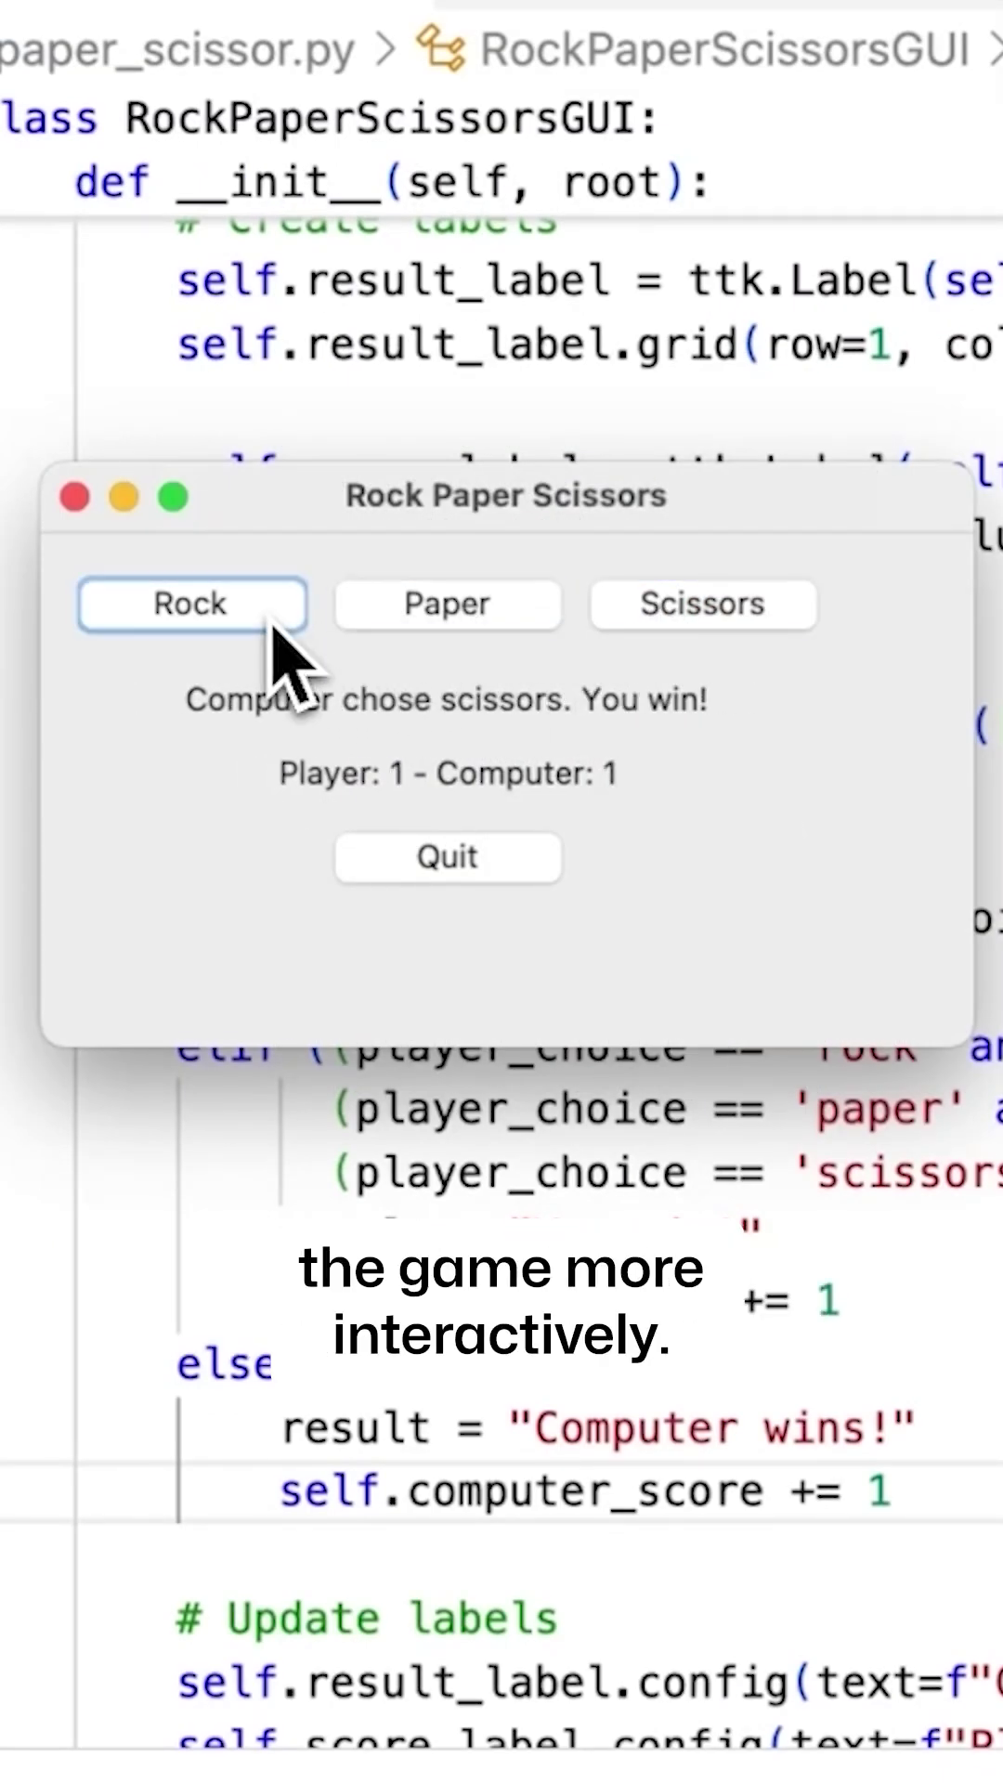